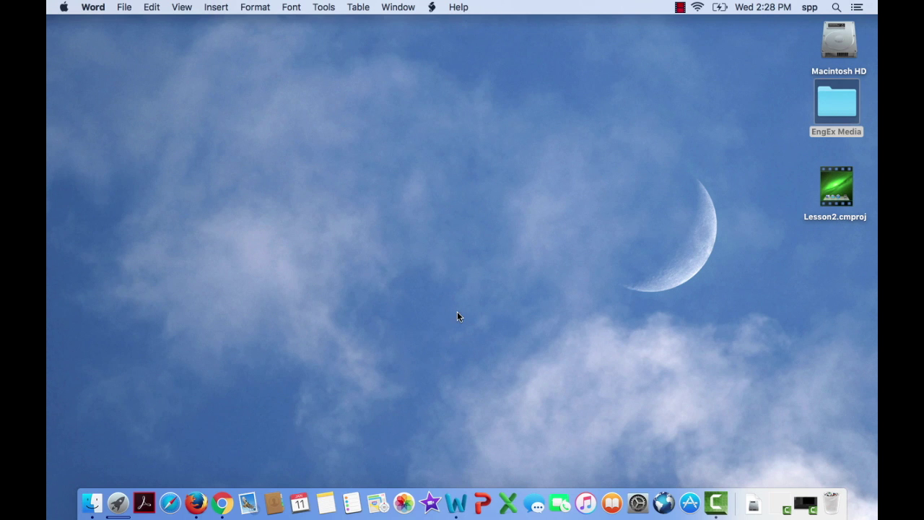
Launch iMovie and create a new Movie project, opening 'My Movie' in the editor
{"action": "left_click", "coordinate": [431, 500]}
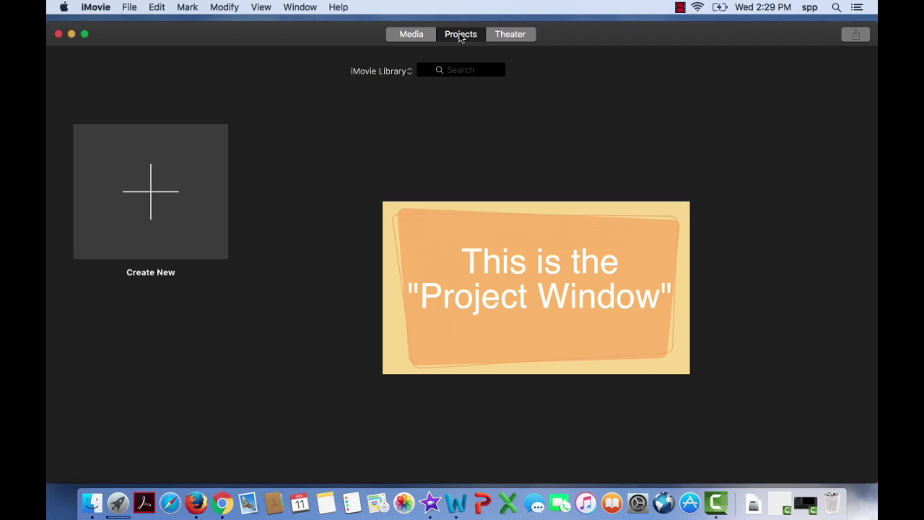
{"action": "left_click", "coordinate": [146, 200]}
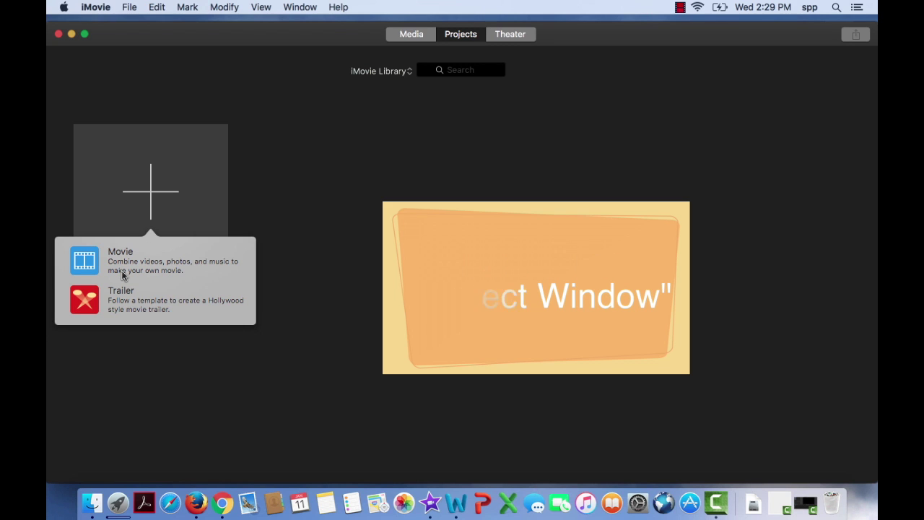
{"action": "left_click", "coordinate": [87, 258]}
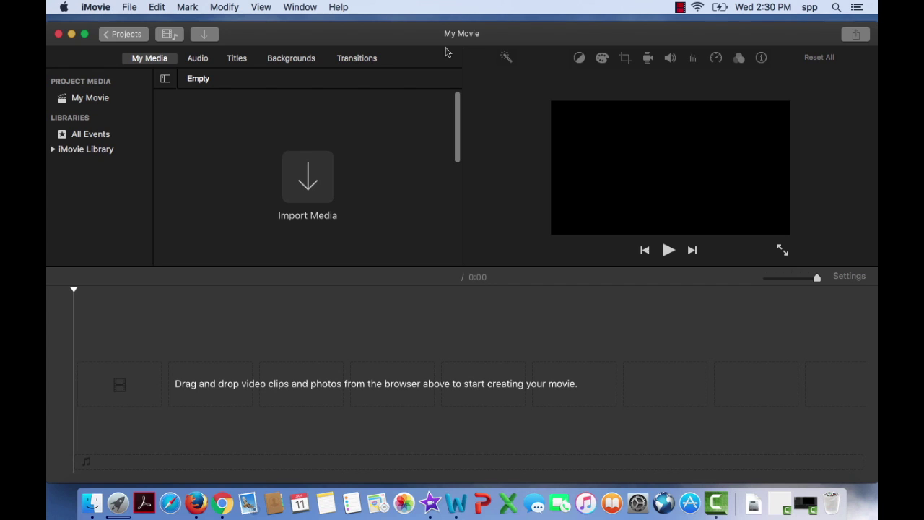
Rename the project from 'My Movie' to 'EngEx Drone' and confirm
{"action": "left_click", "coordinate": [124, 36]}
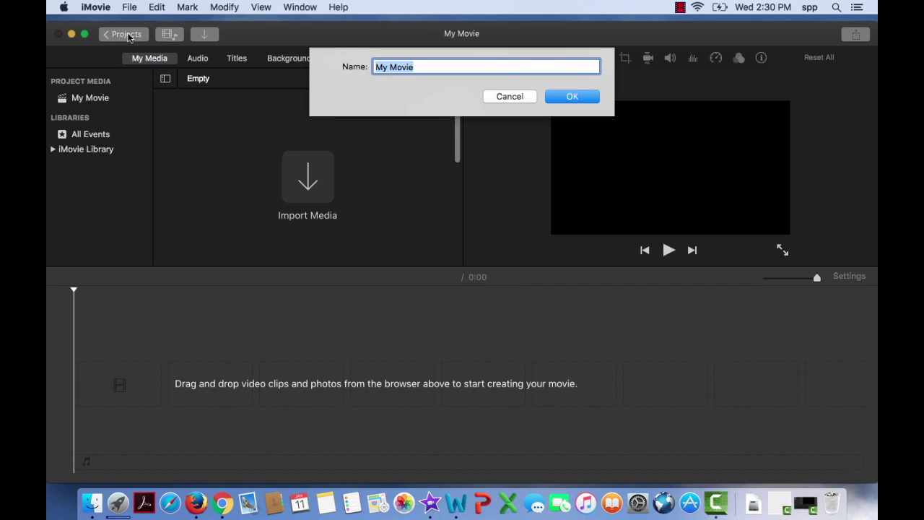
{"action": "left_click", "coordinate": [417, 68]}
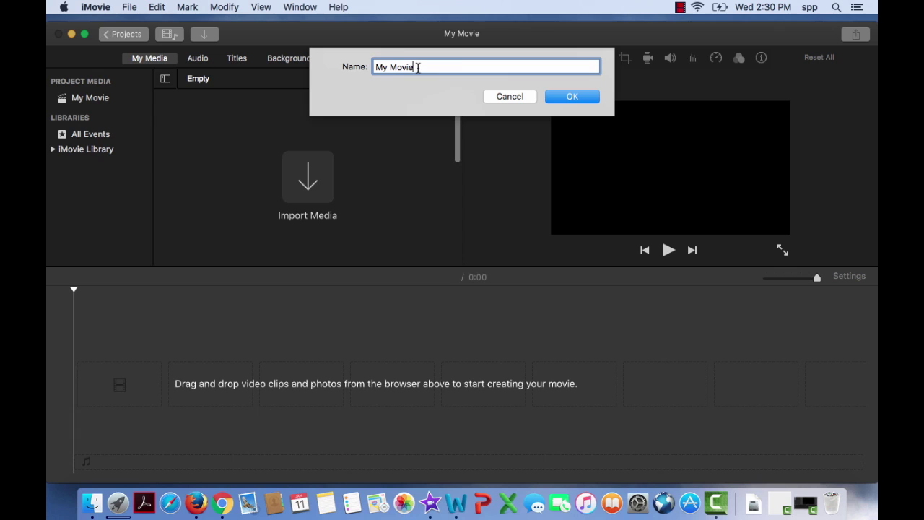
{"action": "left_click_drag", "start_coordinate": [417, 68], "coordinate": [369, 65]}
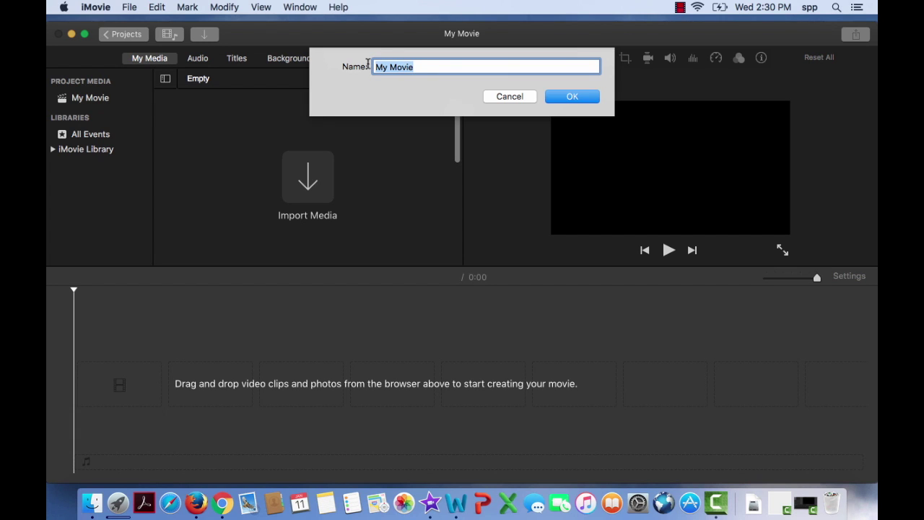
{"action": "type", "text": "EngEx Drone"}
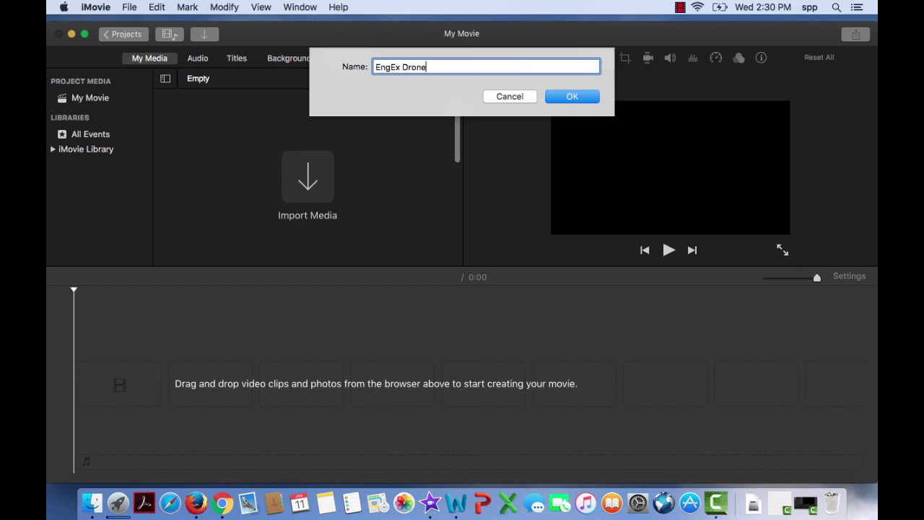
{"action": "left_click", "coordinate": [572, 97]}
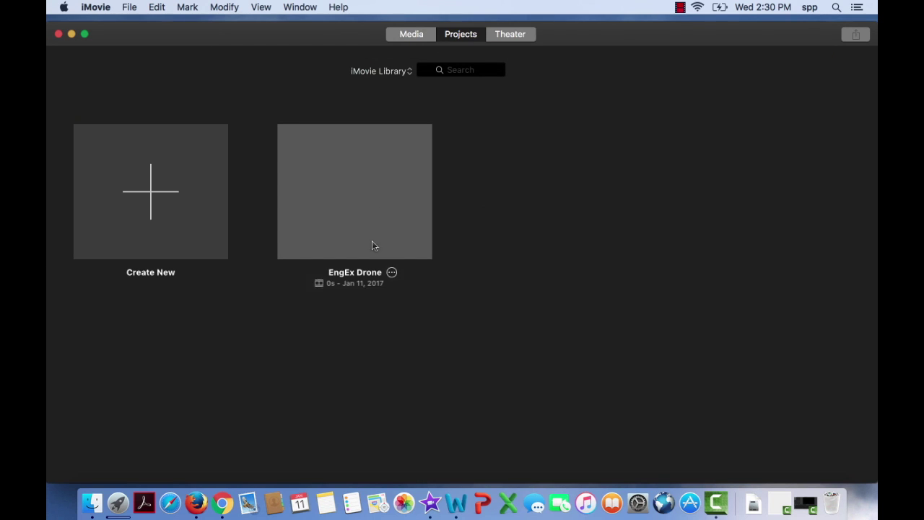
Reopen the EngEx Drone project and display its empty Project Media
{"action": "mouse_move", "coordinate": [358, 280]}
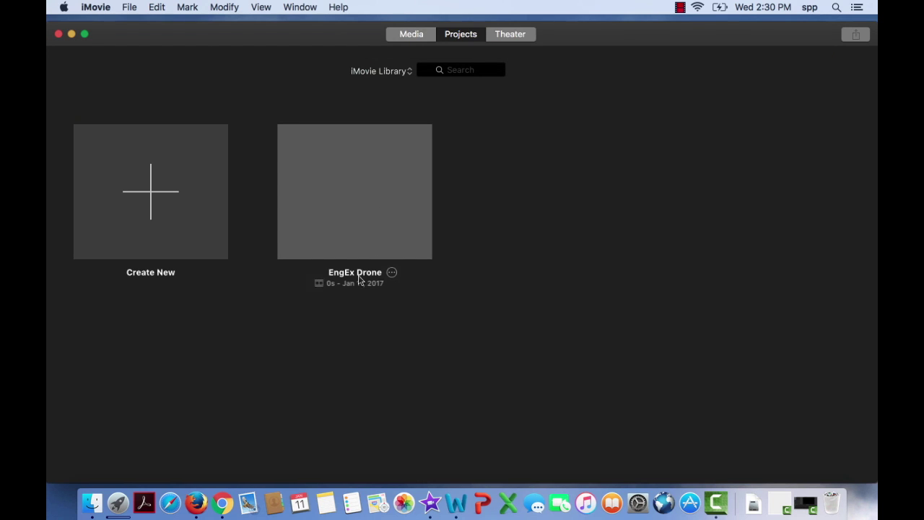
{"action": "double_click", "coordinate": [354, 196]}
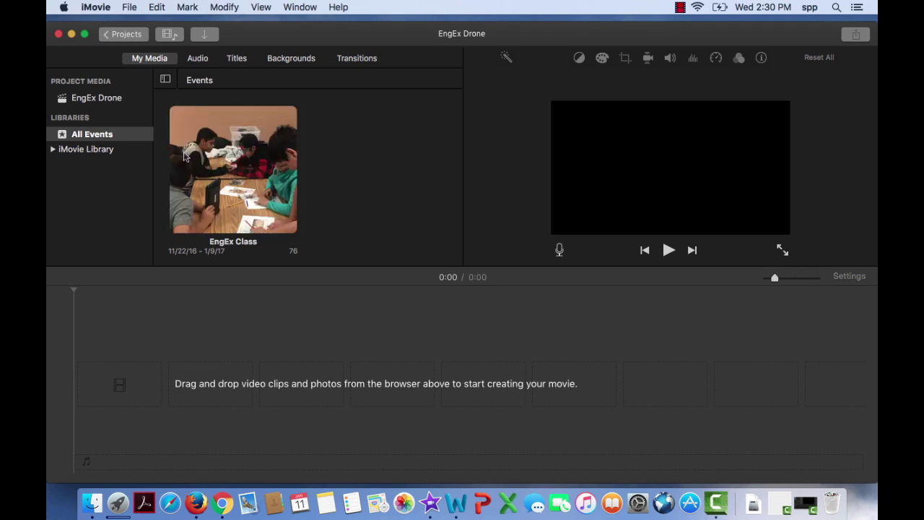
{"action": "left_click", "coordinate": [92, 103]}
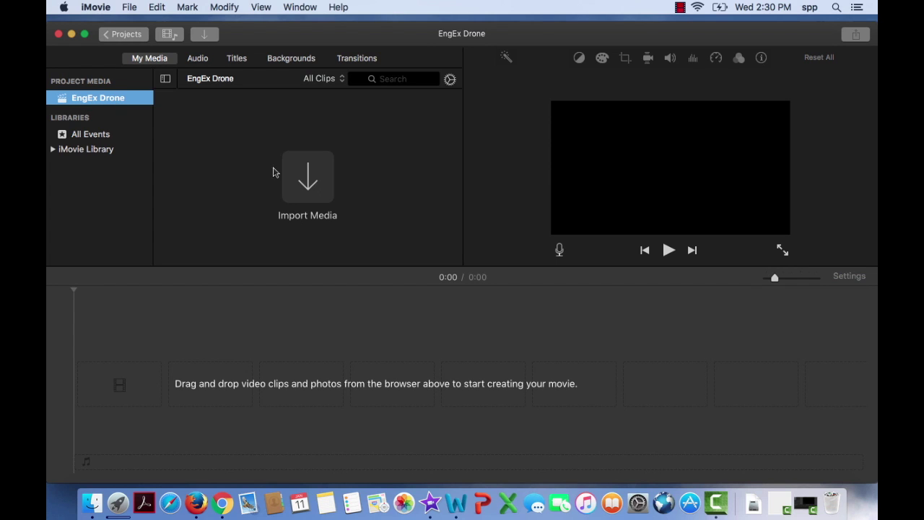
Open the Import window with EngEx Class set as the import destination
{"action": "left_click", "coordinate": [313, 188]}
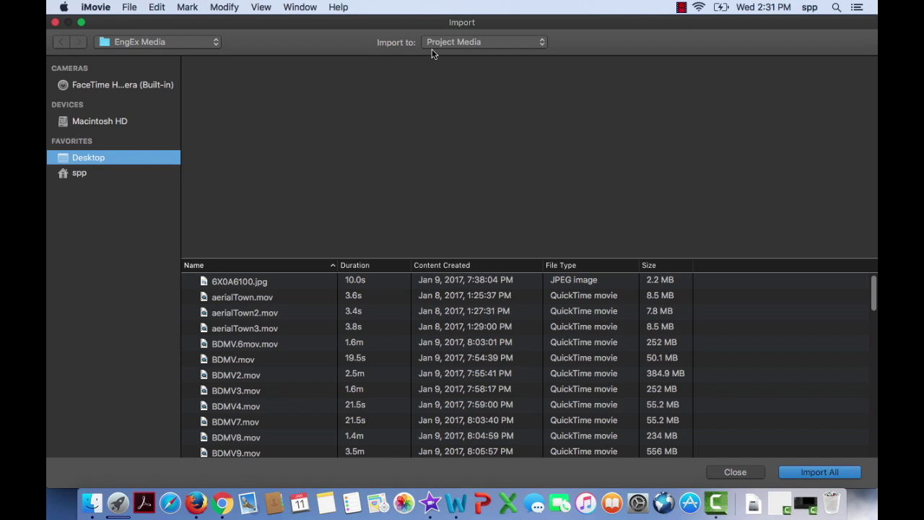
{"action": "left_click", "coordinate": [543, 44]}
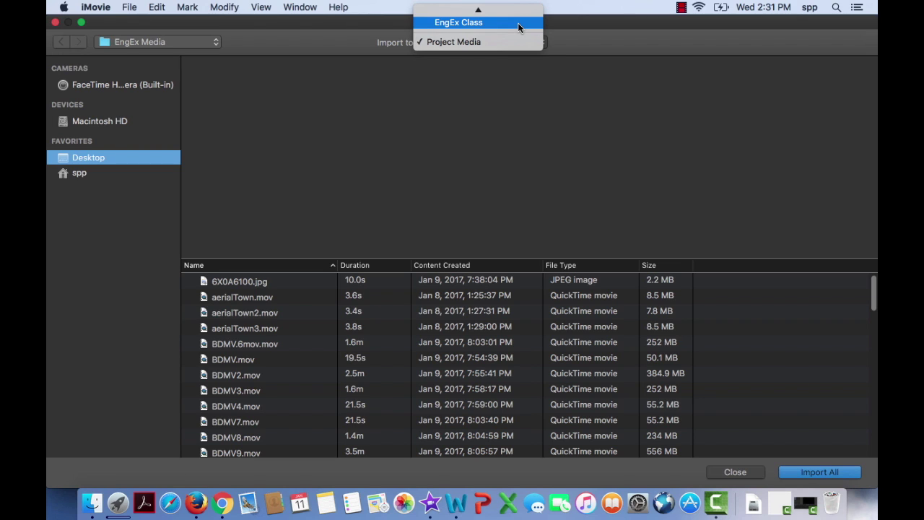
{"action": "left_click", "coordinate": [517, 23]}
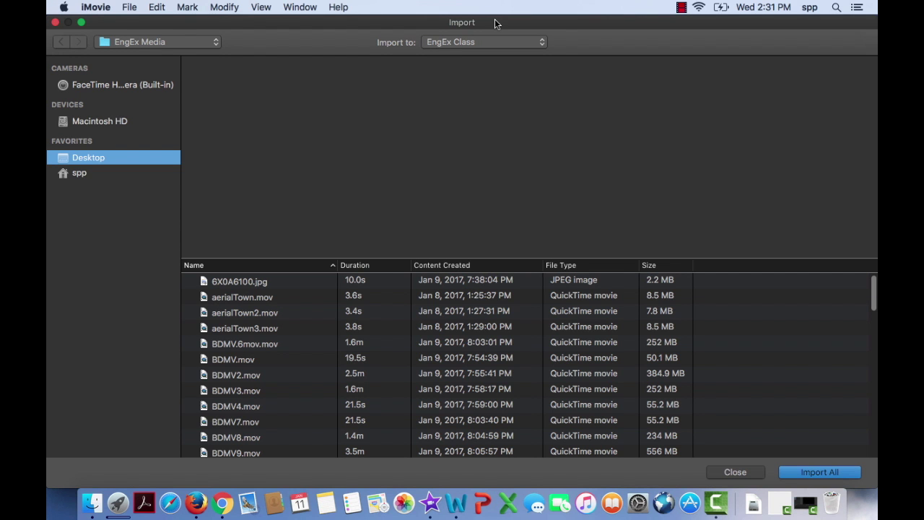
{"action": "left_click_drag", "start_coordinate": [495, 22], "coordinate": [373, 17]}
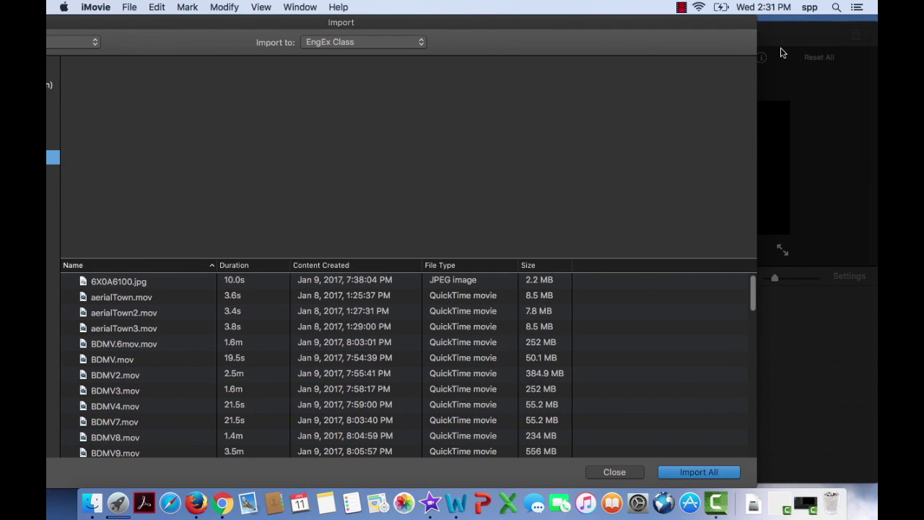
Reopen the Import Media window from the File menu
{"action": "left_click", "coordinate": [130, 9]}
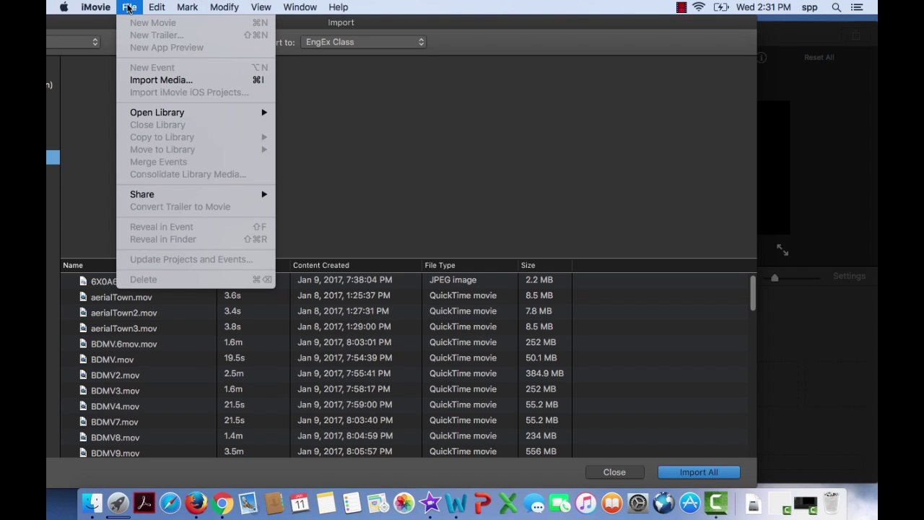
{"action": "mouse_move", "coordinate": [310, 9]}
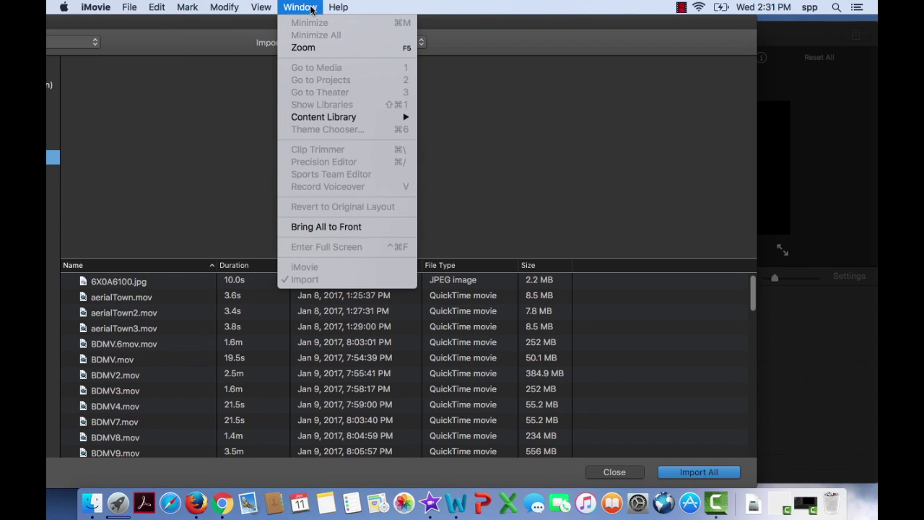
{"action": "left_click", "coordinate": [129, 9]}
{"action": "key", "text": "Escape"}
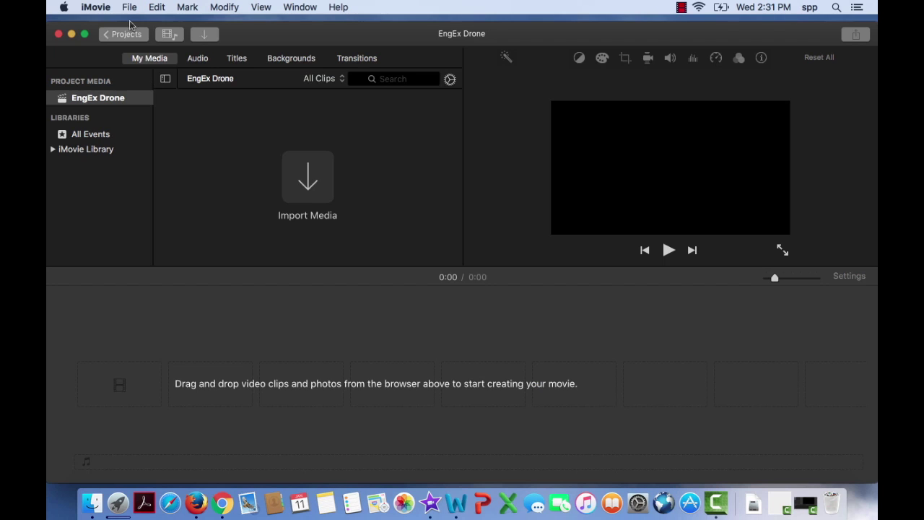
{"action": "left_click", "coordinate": [130, 9]}
{"action": "left_click", "coordinate": [138, 80]}
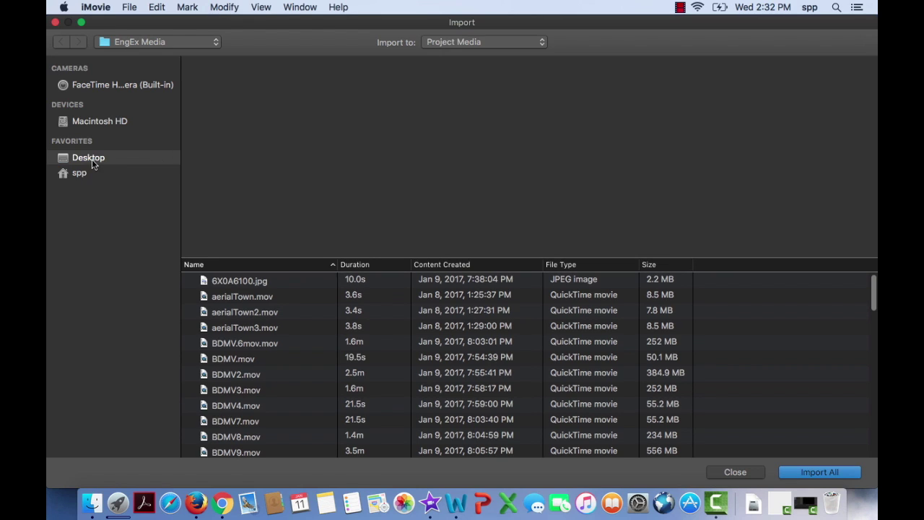
Browse to the Desktop's EngEx Media folder and import all its files
{"action": "left_click", "coordinate": [92, 163]}
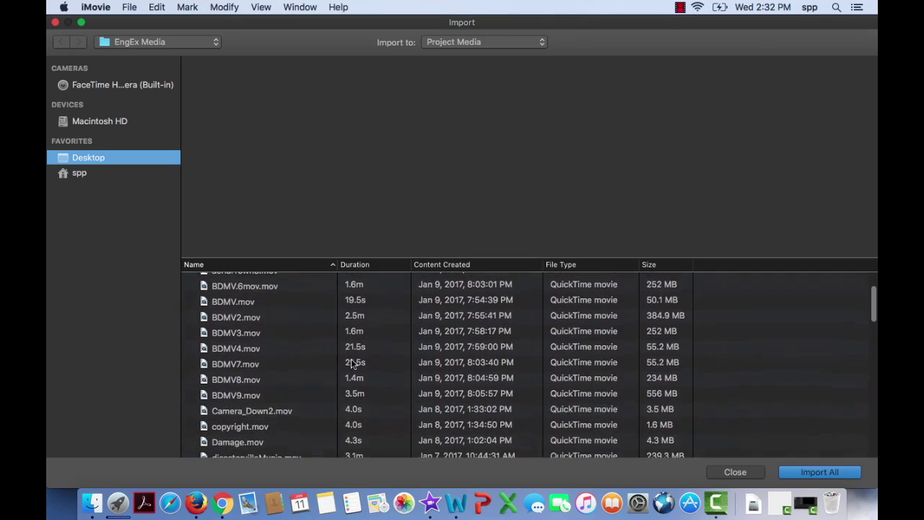
{"action": "scroll", "coordinate": [352, 365], "scroll_direction": "down", "scroll_amount": 15}
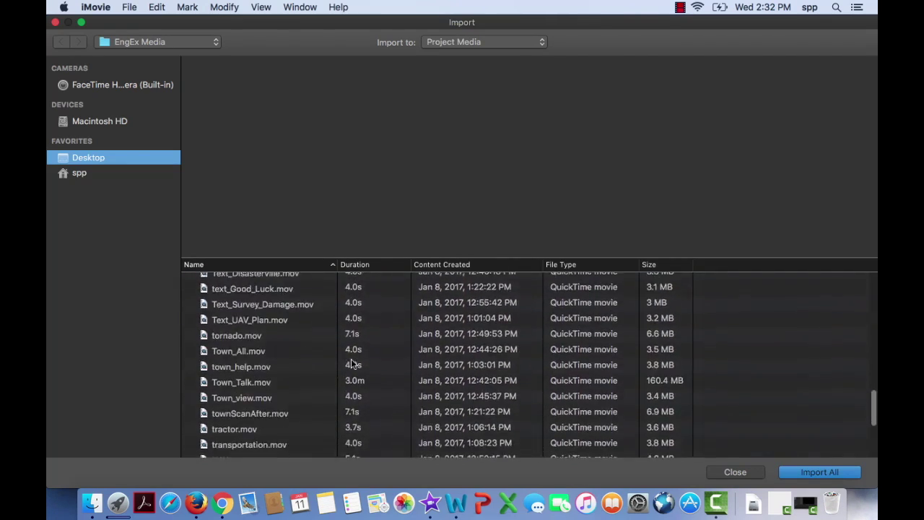
{"action": "scroll", "coordinate": [352, 364], "scroll_direction": "down", "scroll_amount": 3}
{"action": "scroll", "coordinate": [352, 364], "scroll_direction": "up", "scroll_amount": 15}
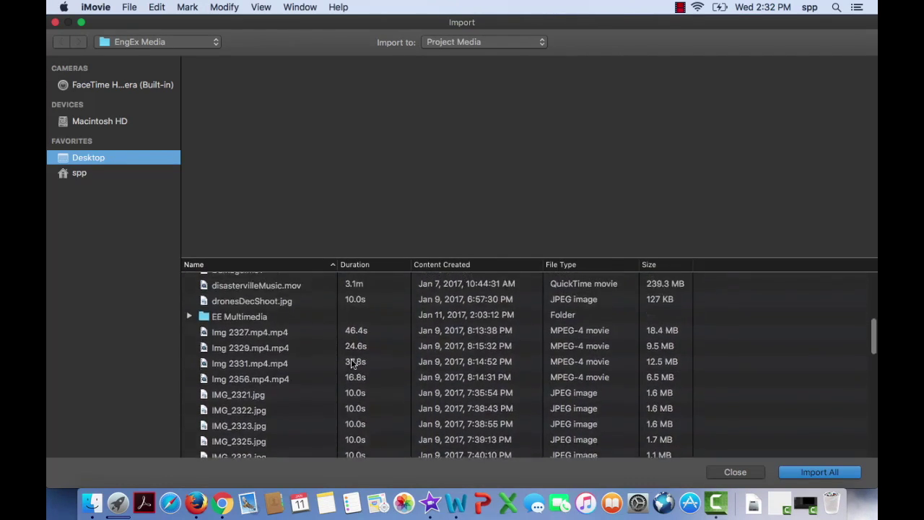
{"action": "scroll", "coordinate": [352, 363], "scroll_direction": "up", "scroll_amount": 10}
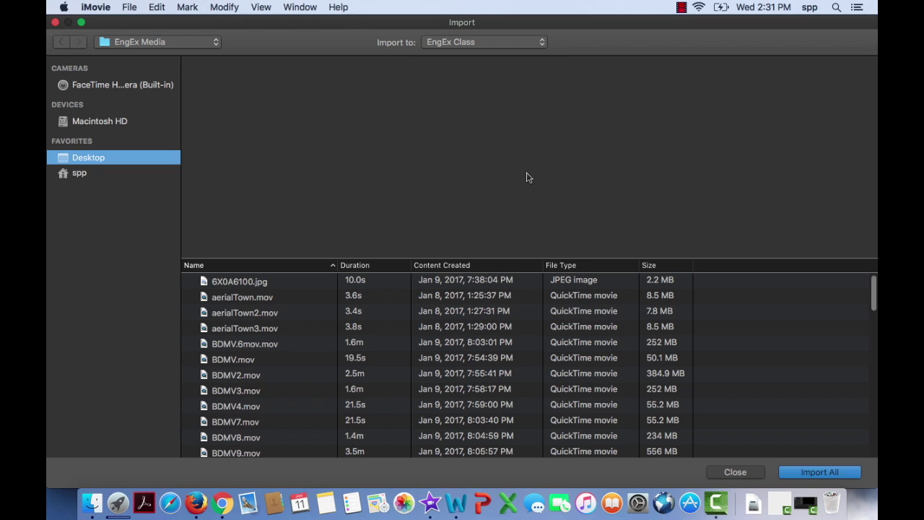
{"action": "left_click", "coordinate": [812, 473]}
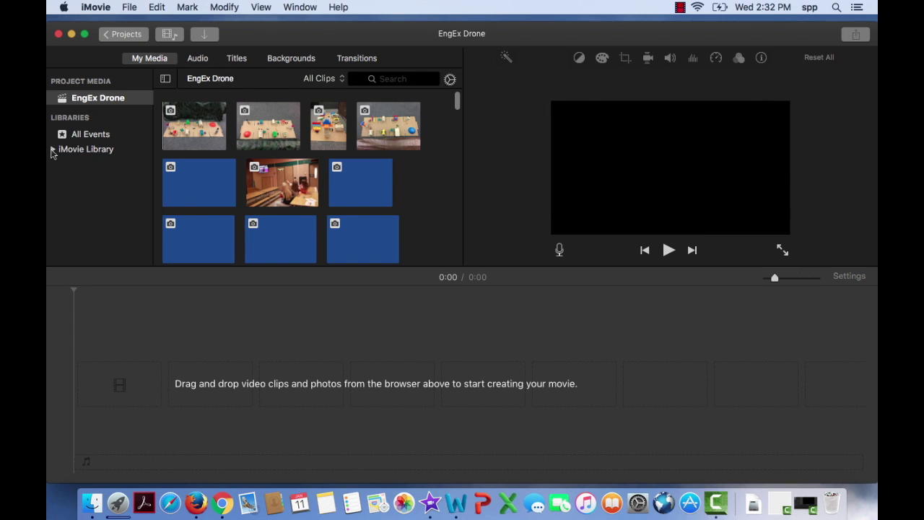
Expand iMovie Library to show EngEx Class, then shift the iMovie window to expose desktop icons
{"action": "left_click", "coordinate": [52, 150]}
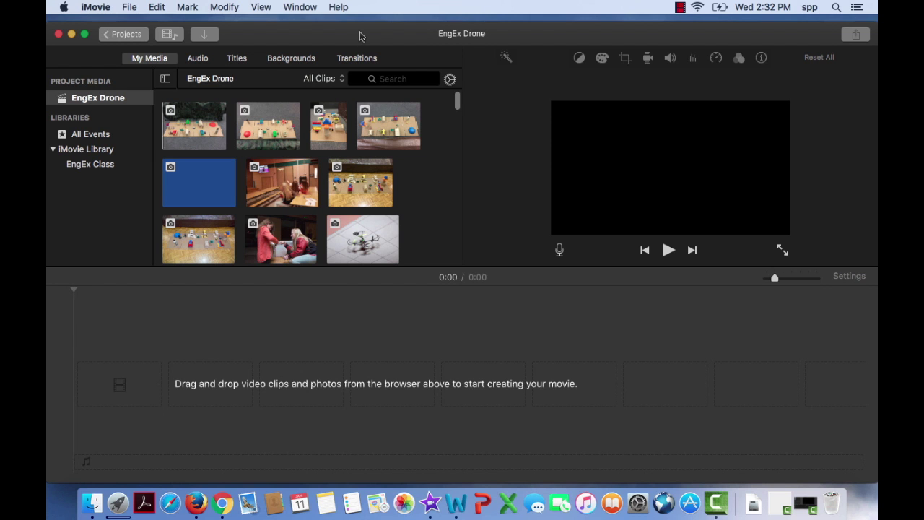
{"action": "mouse_move", "coordinate": [361, 36]}
{"action": "left_mouse_down"}
{"action": "mouse_move", "coordinate": [319, 30]}
{"action": "mouse_move", "coordinate": [376, 39]}
{"action": "left_mouse_up"}
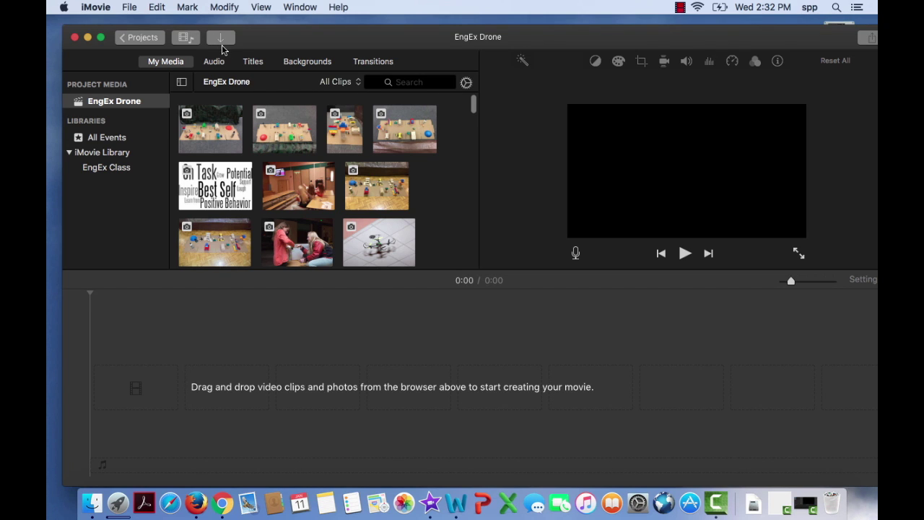
{"action": "left_click", "coordinate": [221, 39]}
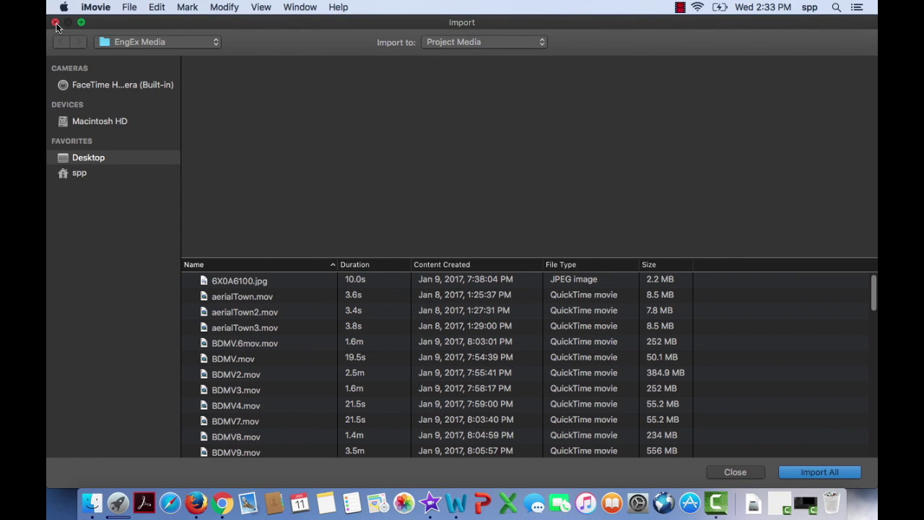
{"action": "left_click", "coordinate": [55, 24]}
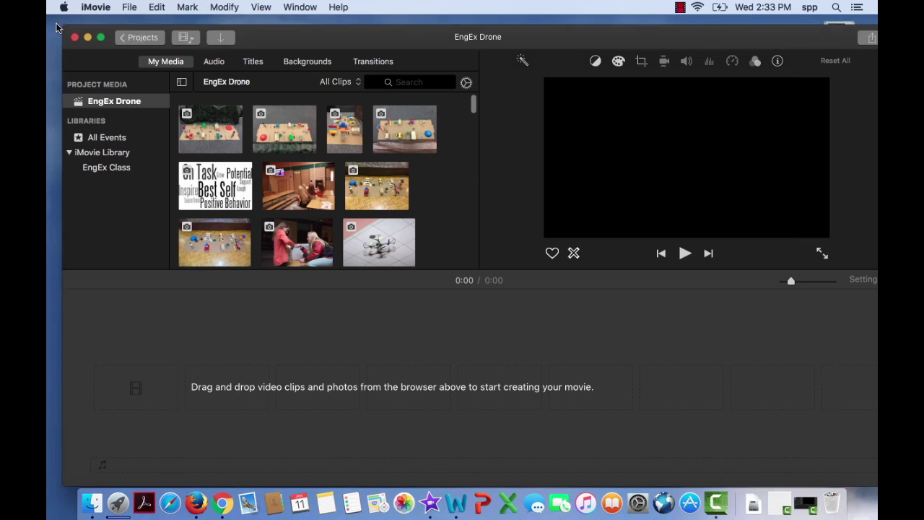
{"action": "left_click_drag", "start_coordinate": [402, 42], "coordinate": [290, 16]}
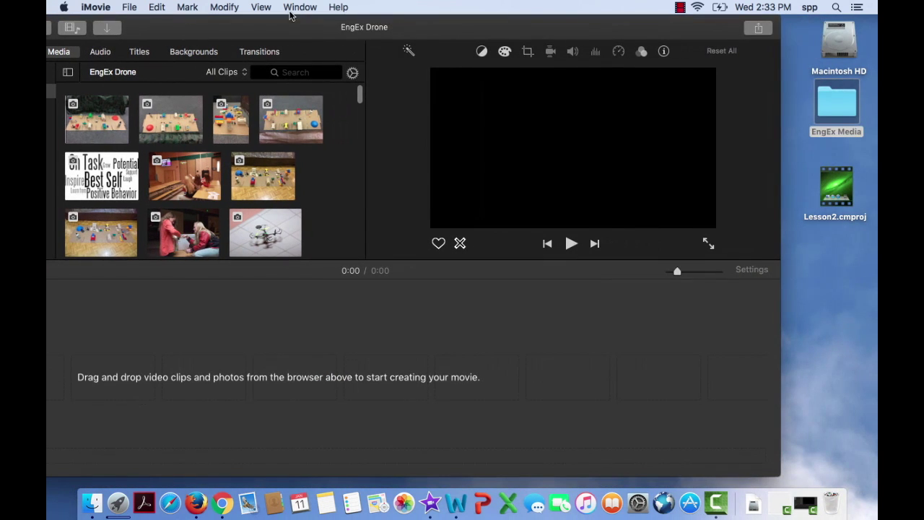
Open the EngEx Media folder in Finder, drag IMG_2341.jpg toward iMovie, then move the folder aside
{"action": "left_click", "coordinate": [823, 105]}
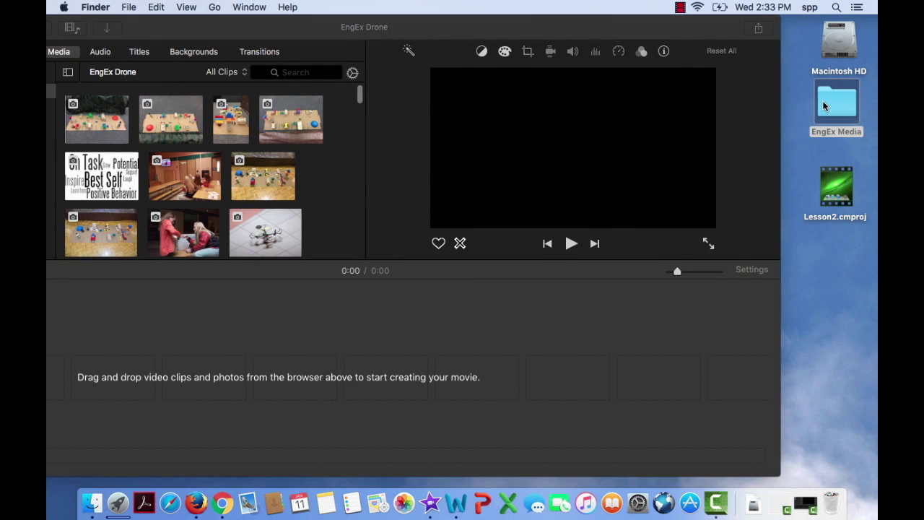
{"action": "double_click", "coordinate": [824, 106]}
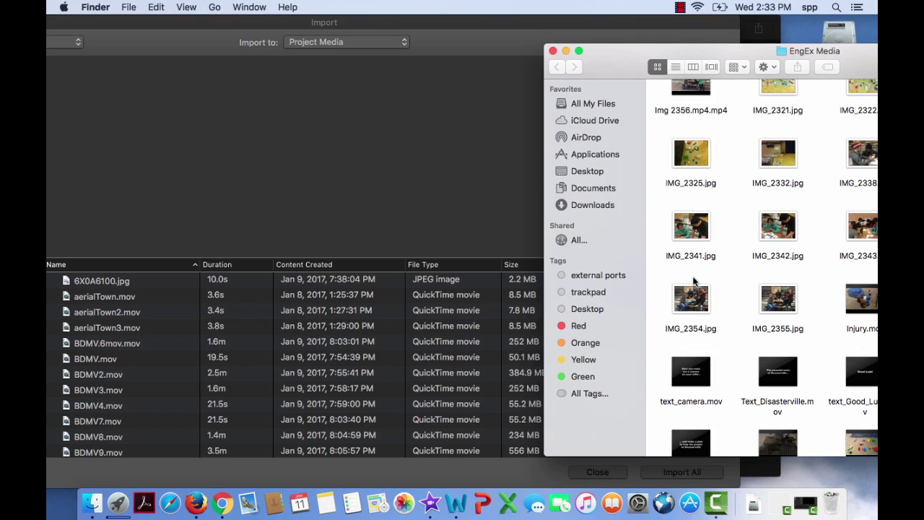
{"action": "left_click", "coordinate": [691, 229]}
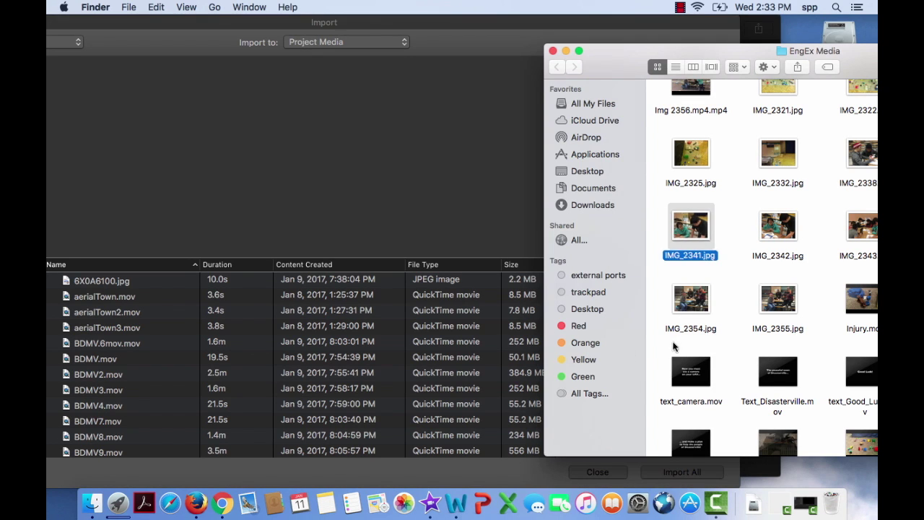
{"action": "left_click_drag", "start_coordinate": [691, 230], "coordinate": [382, 330]}
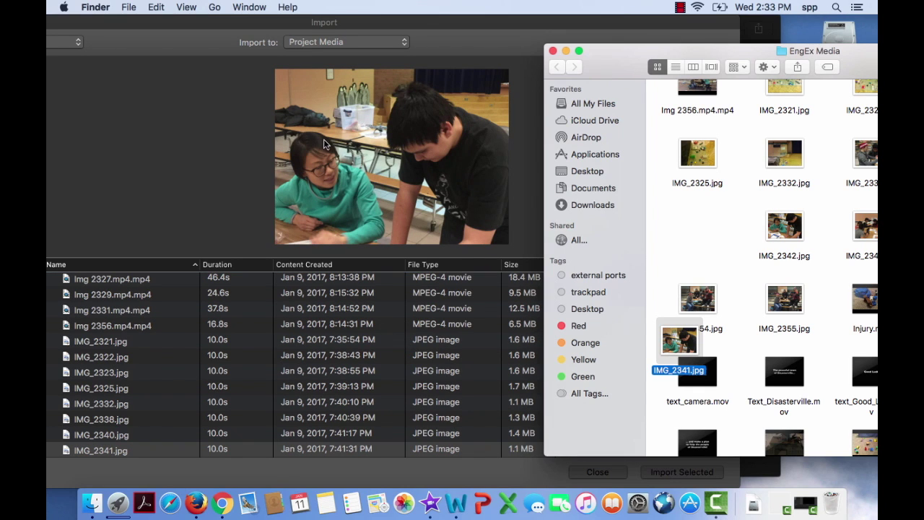
{"action": "left_click_drag", "start_coordinate": [621, 61], "coordinate": [877, 88]}
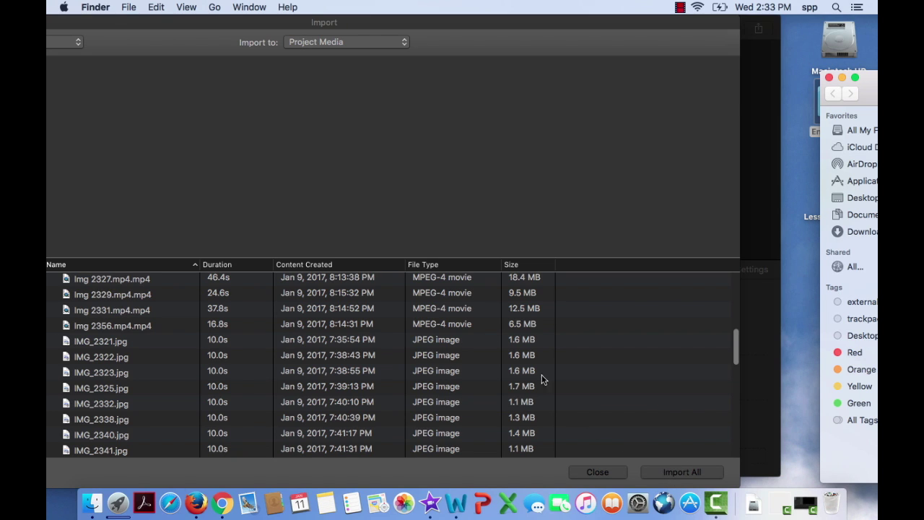
Reopen iMovie's Import window on the EngEx Media folder with Command+I
{"action": "left_click", "coordinate": [138, 33]}
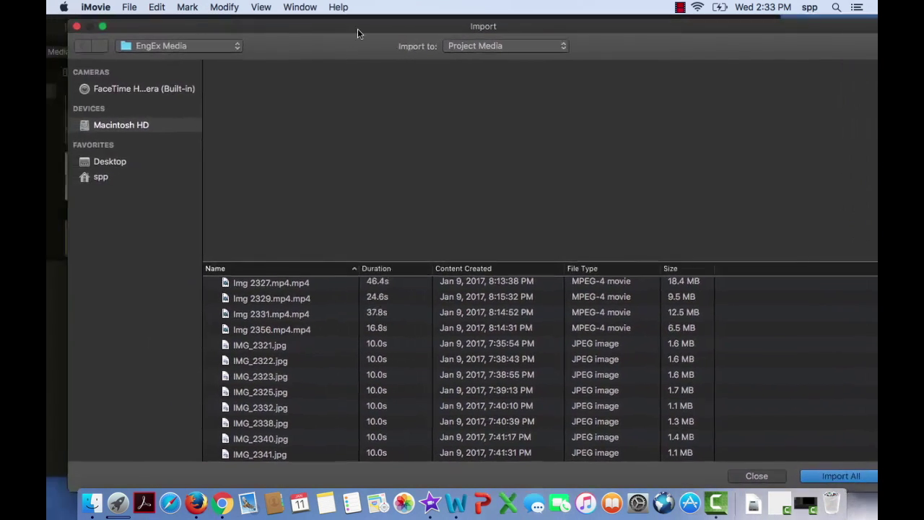
{"action": "key", "text": "Escape"}
{"action": "left_click", "coordinate": [130, 7]}
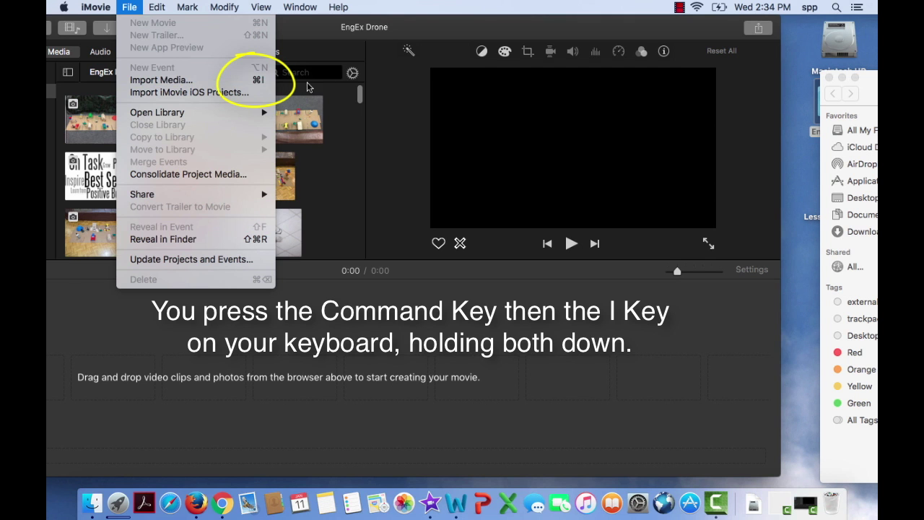
{"action": "left_click", "coordinate": [323, 124]}
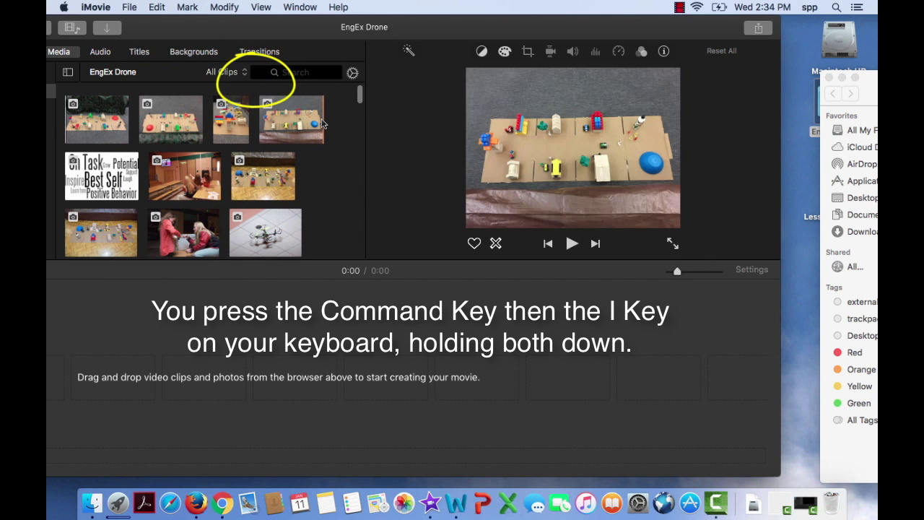
{"action": "key", "text": "super+i"}
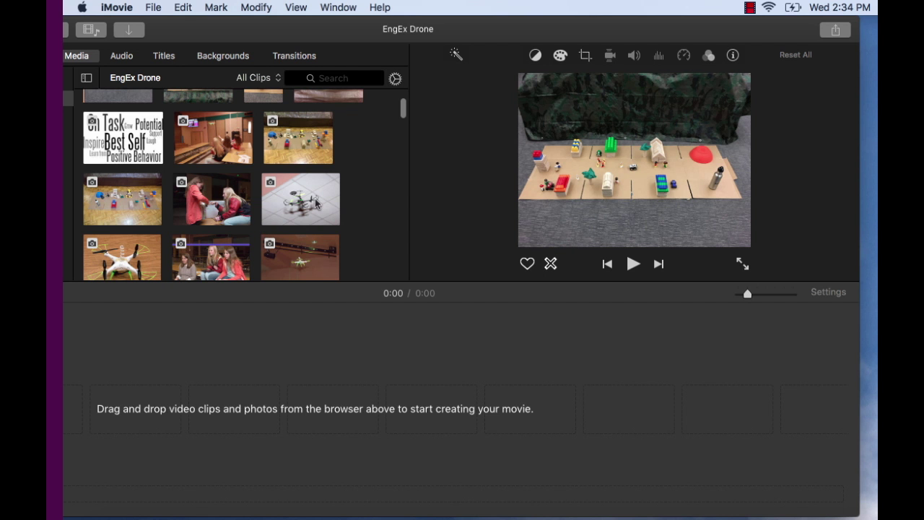
Scroll through the media browser and iMovie Library to review the imported drone photos and clips
{"action": "scroll", "coordinate": [327, 209], "scroll_direction": "down", "scroll_amount": 3}
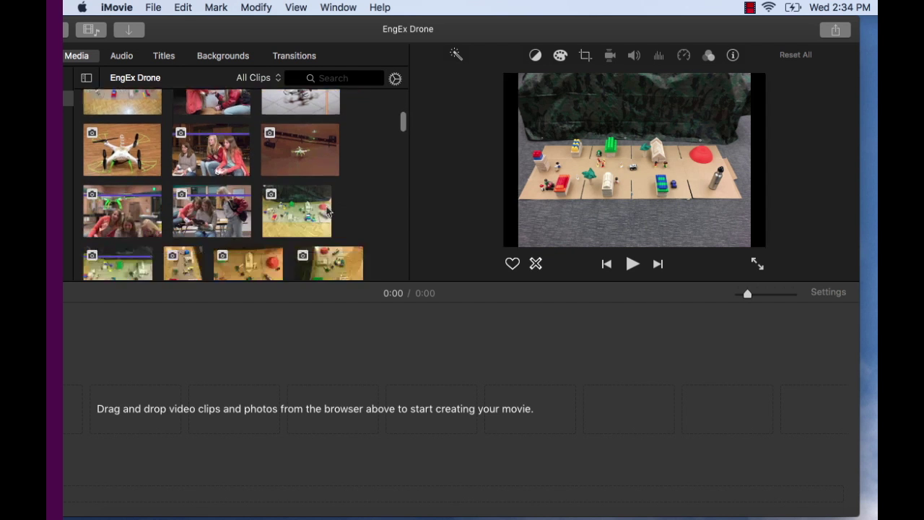
{"action": "scroll", "coordinate": [327, 209], "scroll_direction": "down", "scroll_amount": 5}
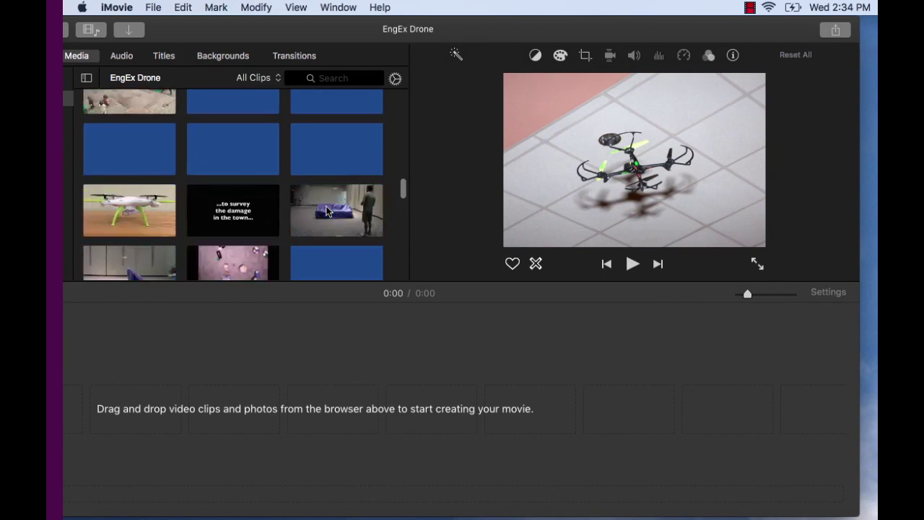
{"action": "scroll", "coordinate": [327, 209], "scroll_direction": "up", "scroll_amount": 10}
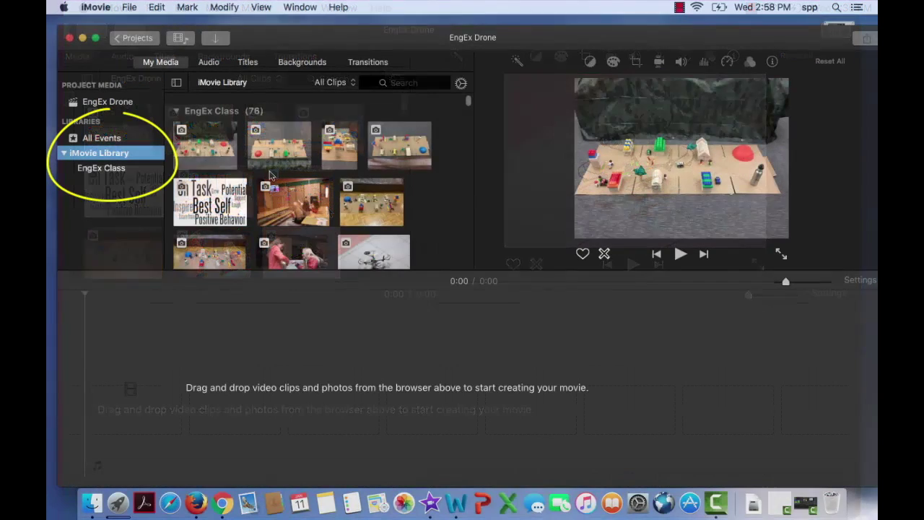
{"action": "scroll", "coordinate": [272, 179], "scroll_direction": "down", "scroll_amount": 5}
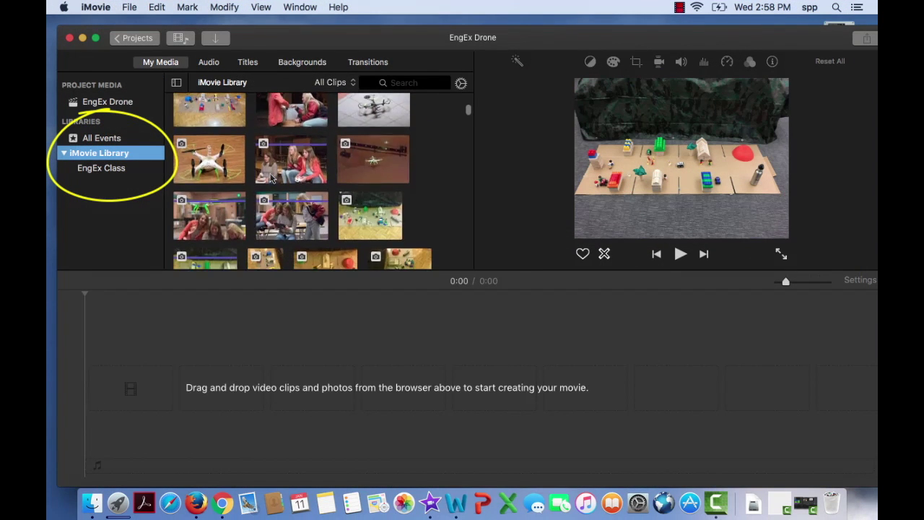
{"action": "scroll", "coordinate": [273, 179], "scroll_direction": "down", "scroll_amount": 10}
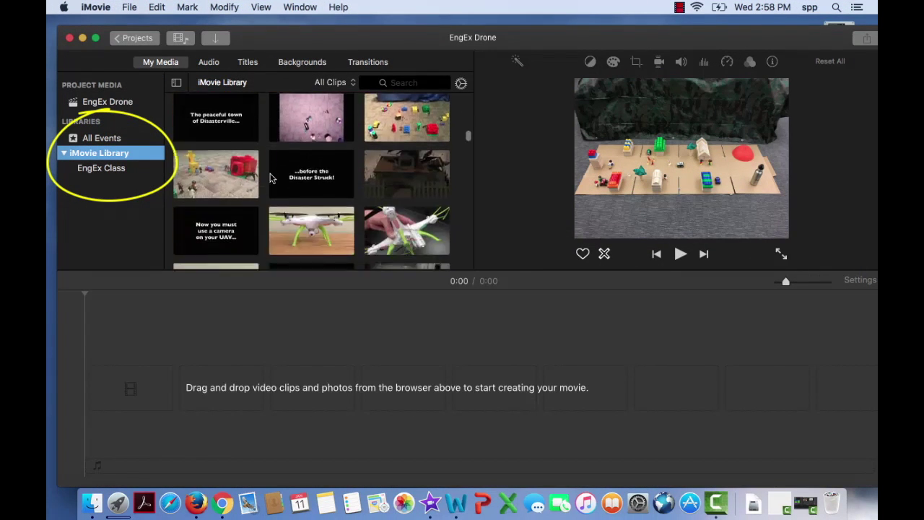
{"action": "scroll", "coordinate": [273, 179], "scroll_direction": "down", "scroll_amount": 5}
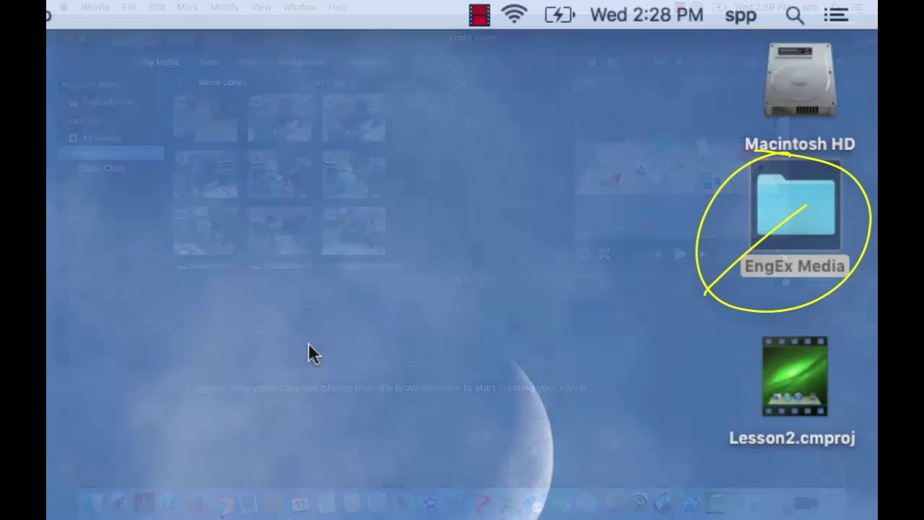